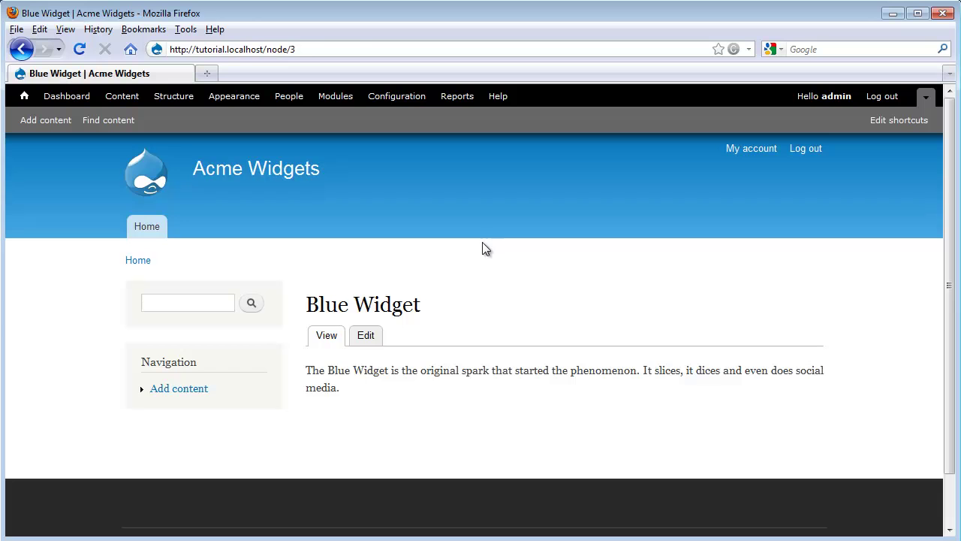
- Paste the logo image and bold Model, Price and Support HTML lines at the top of the Blue Widget description
click(367, 336)
click(93, 293)
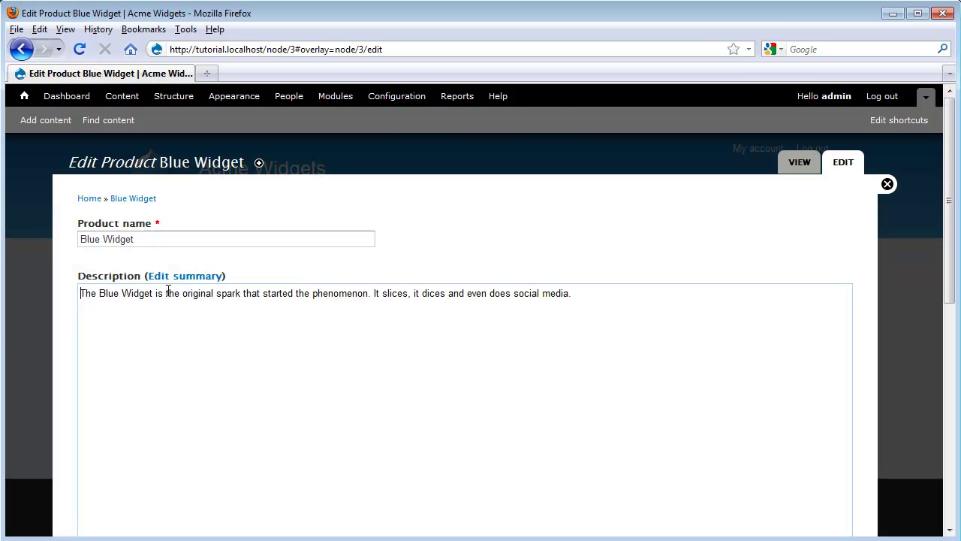
key(Return)
key(Up)
text(<img src="/sites/tutorial.localhost/files/product/logo/blue_sm.jpg"> <strong>Model:</strong> bluw-01 <strong>Price:</strong> $27.00USD <strong>Support:</strong> 90 days)
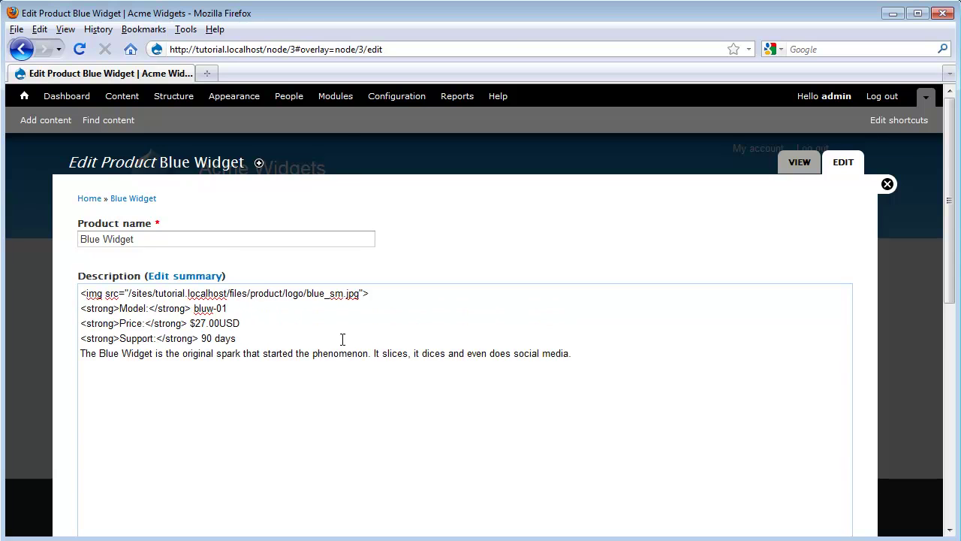
scroll(345, 344, down, 5)
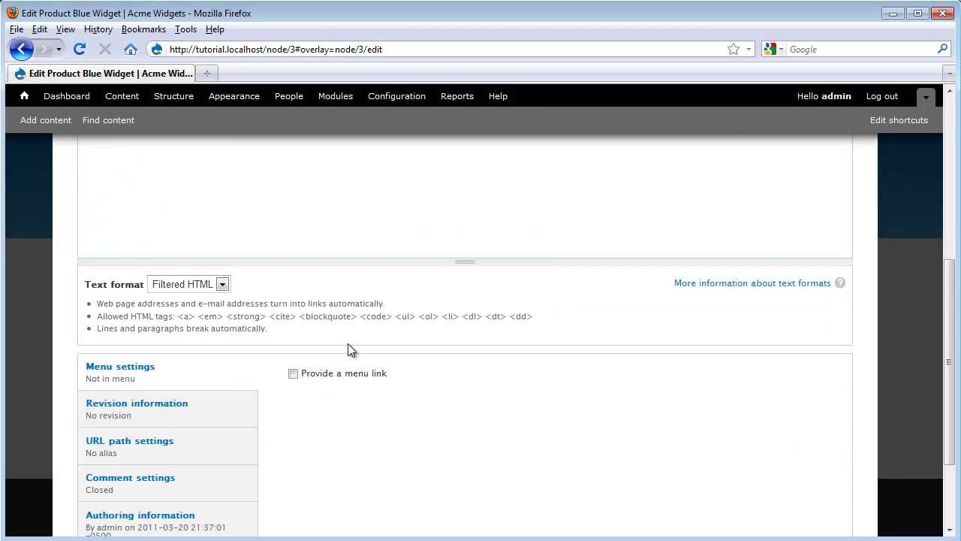
- Set the description's text format to Full HTML and save the Blue Widget
click(222, 286)
click(209, 308)
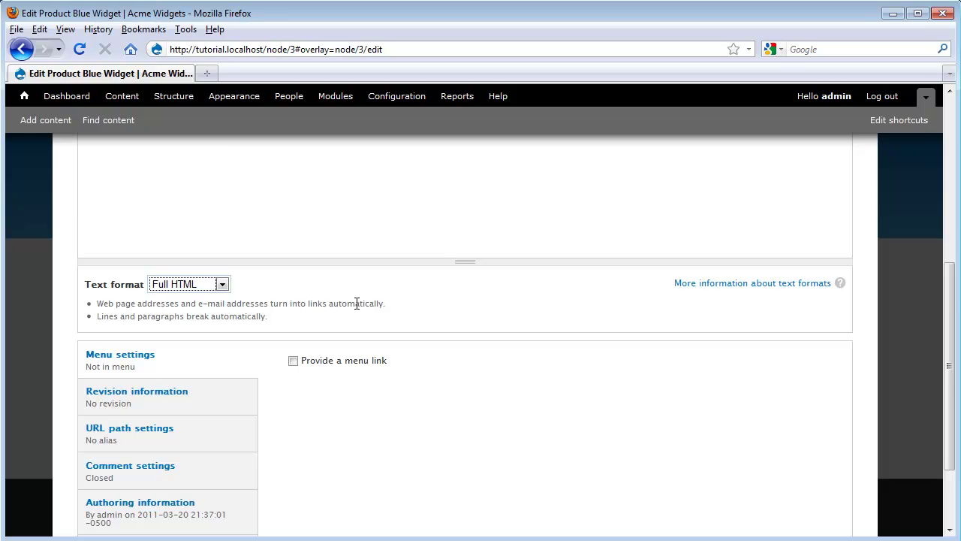
scroll(361, 308, down, 3)
click(106, 484)
scroll(114, 489, down, 4)
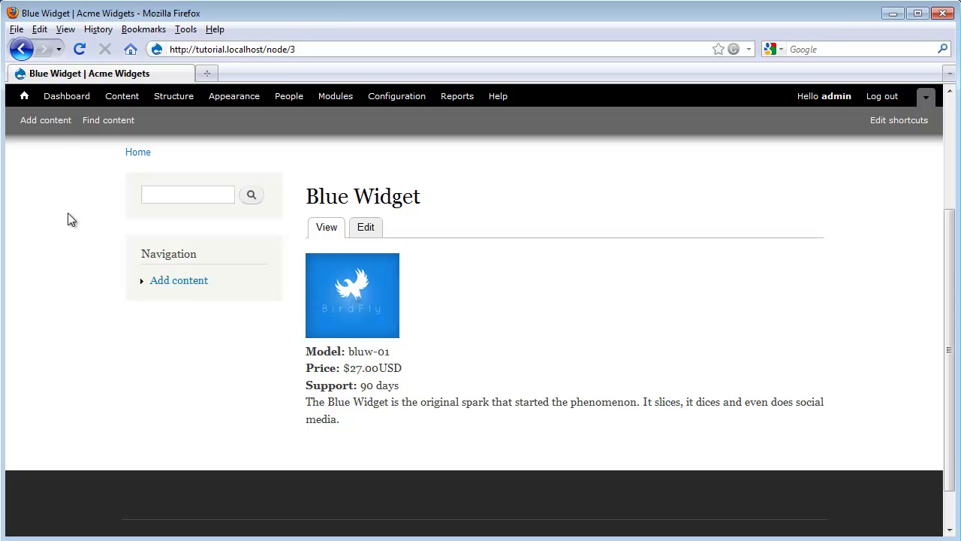
- Start a new Product in a separate tab and name it 'Yellow Widget'
right_click(52, 125)
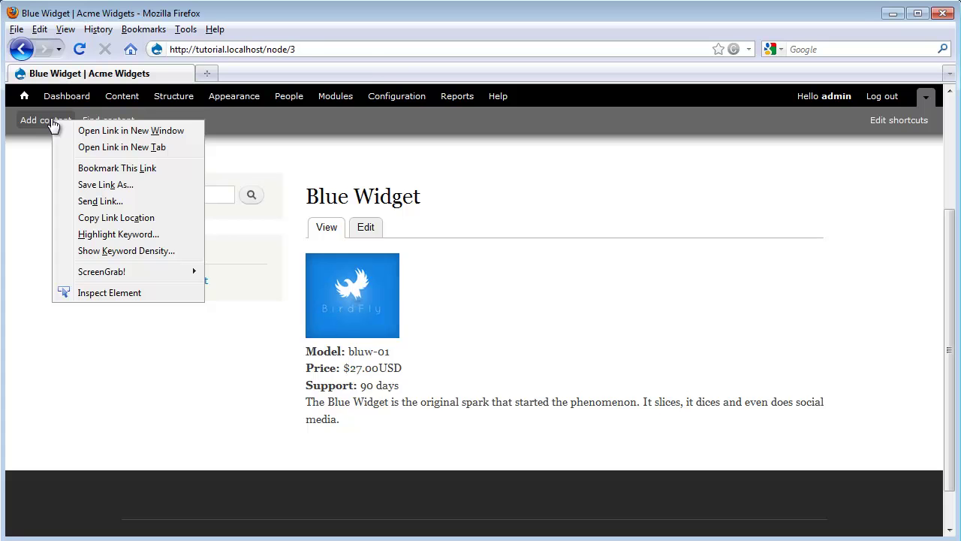
click(86, 147)
click(281, 75)
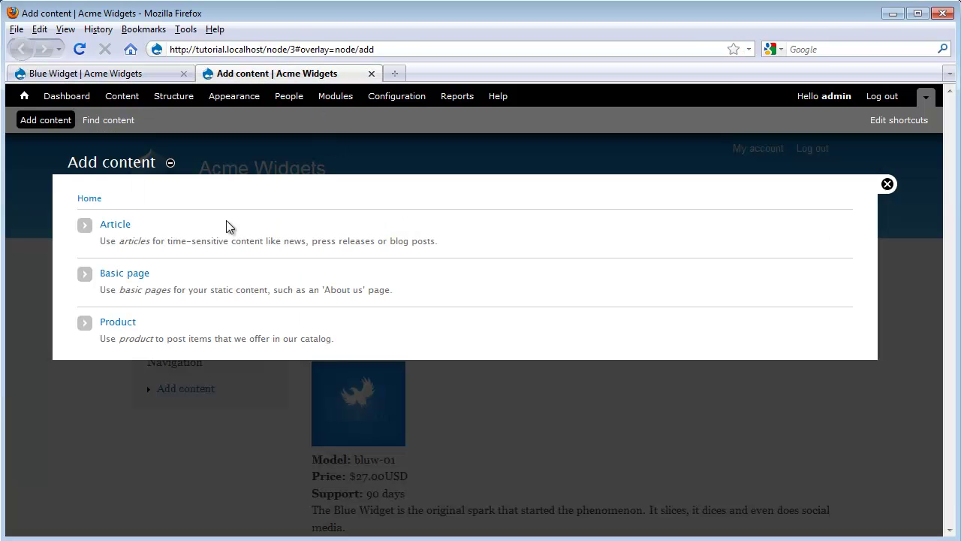
click(130, 324)
click(147, 239)
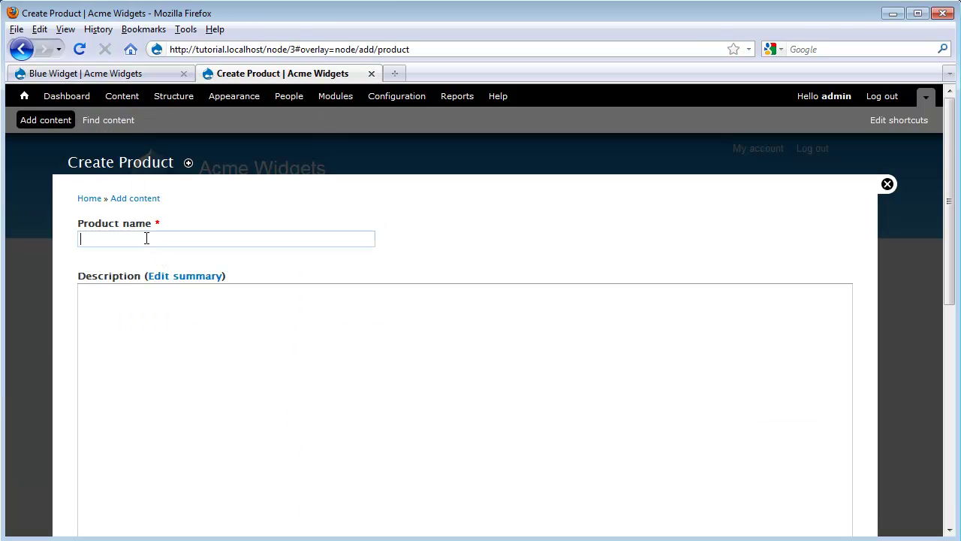
text(Y)
key(Down)
key(Return)
key(Tab)
- Paste the yelw-03 image, model and $27.00 price description, set Full HTML, and save
click(157, 360)
key(ctrl+v)
scroll(187, 350, down, 8)
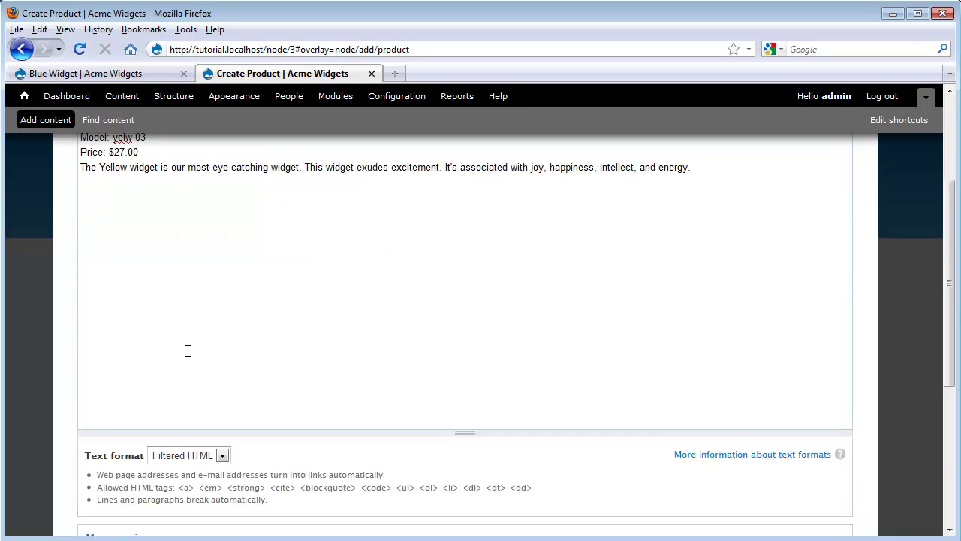
click(223, 284)
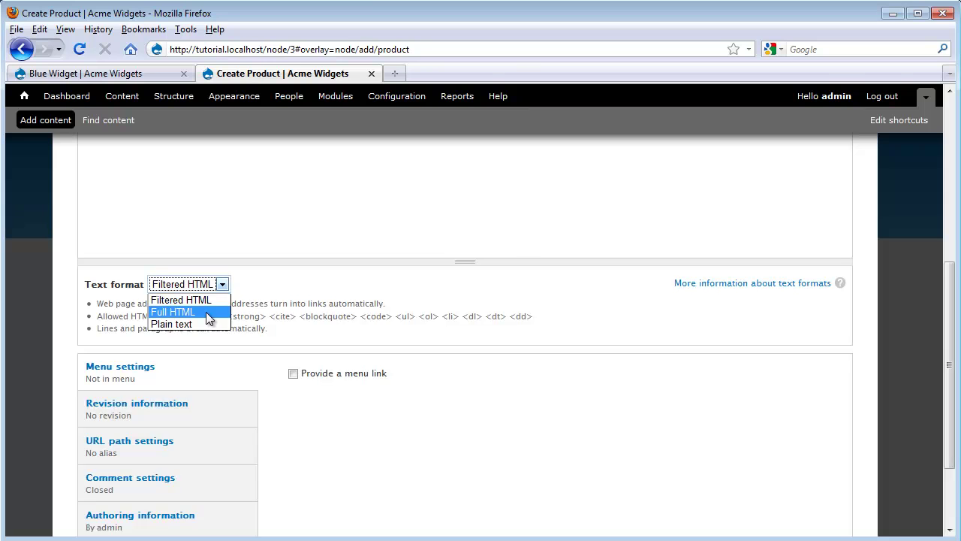
click(209, 318)
scroll(436, 374, down, 3)
click(118, 487)
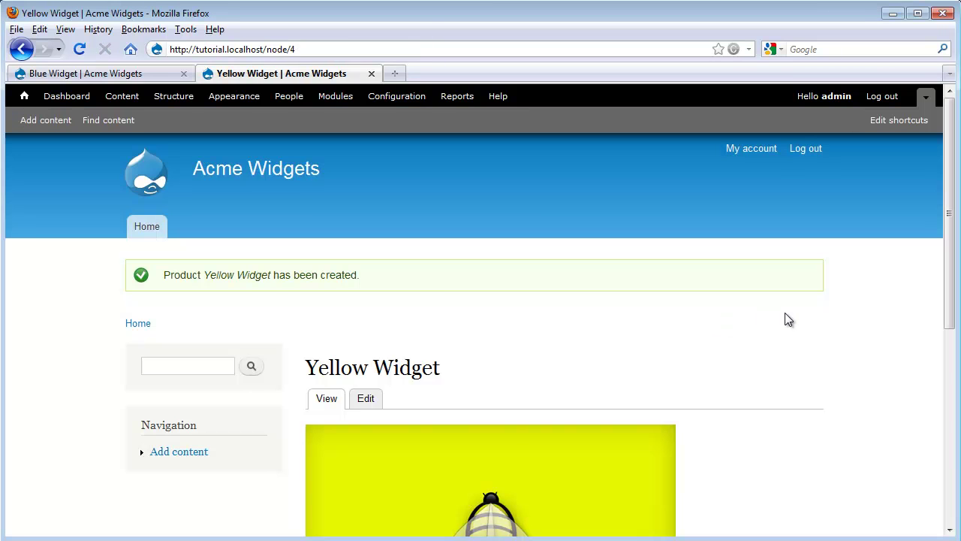
- Compare the Blue and Yellow Widget pages, ending on Blue Widget with bluw-01 and $27.00USD
scroll(787, 320, down, 4)
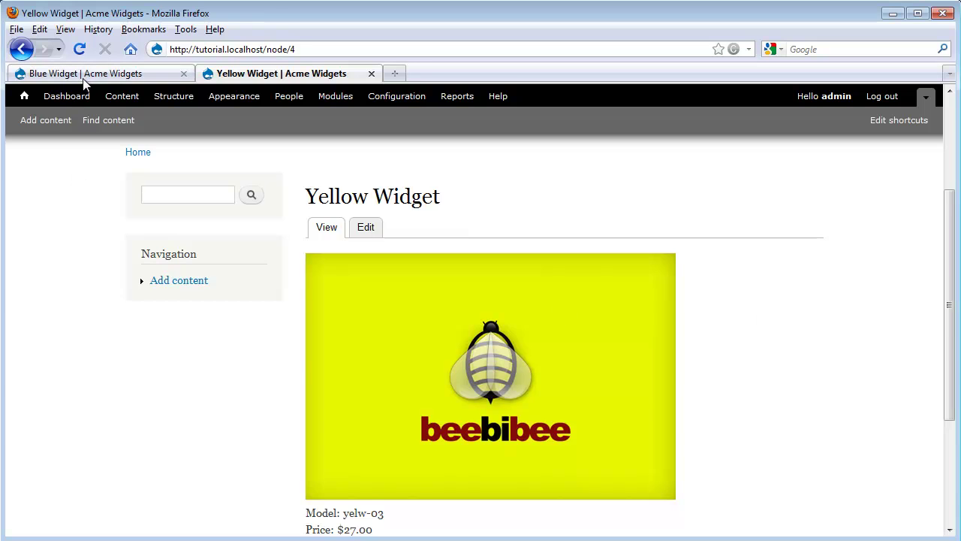
click(85, 75)
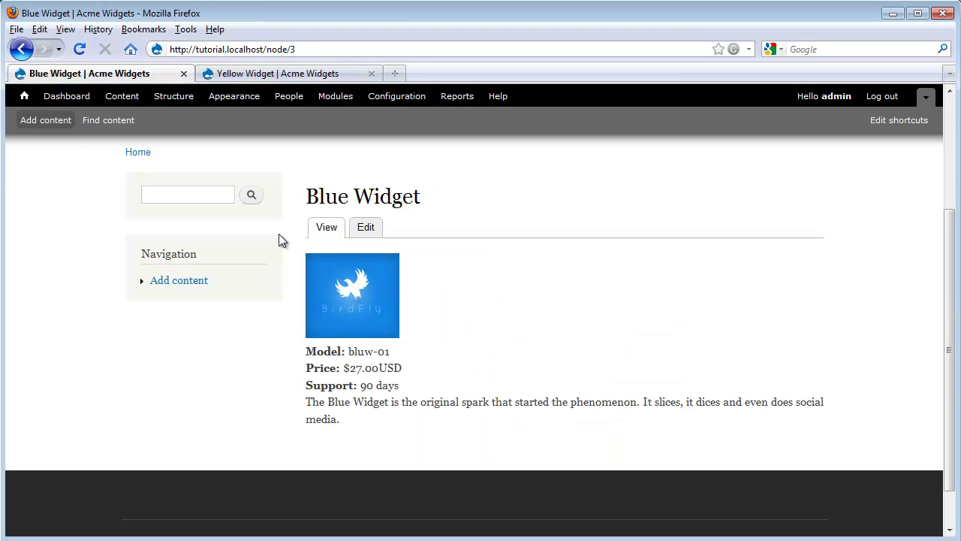
click(248, 75)
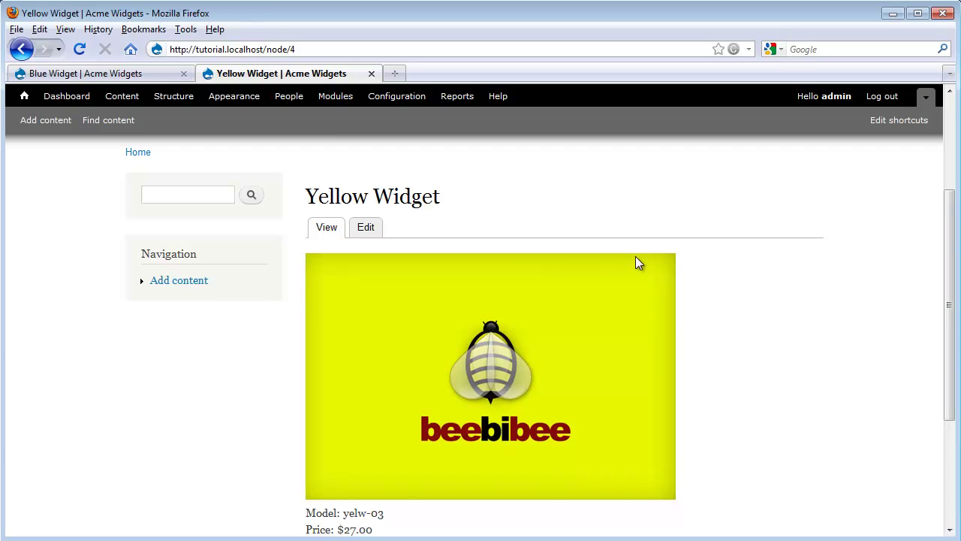
scroll(761, 371, down, 2)
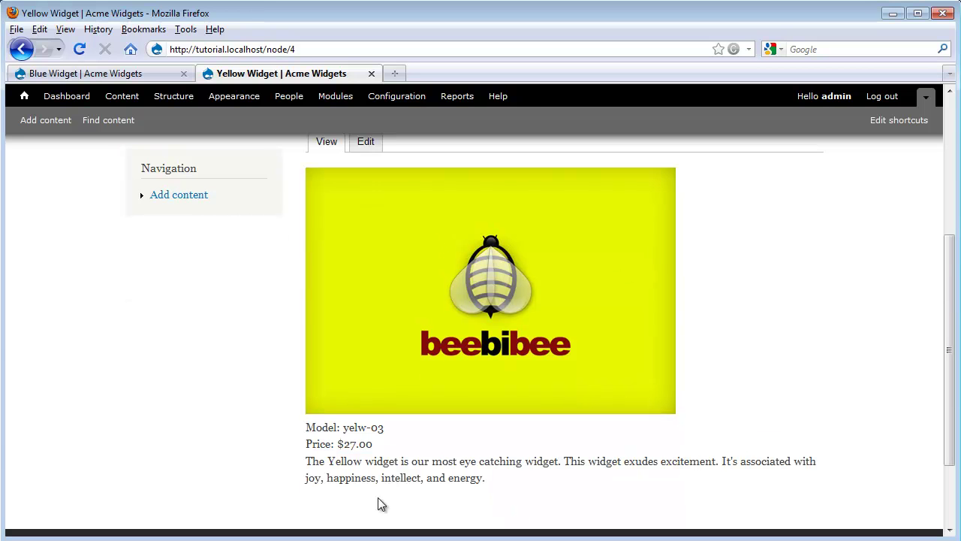
click(142, 73)
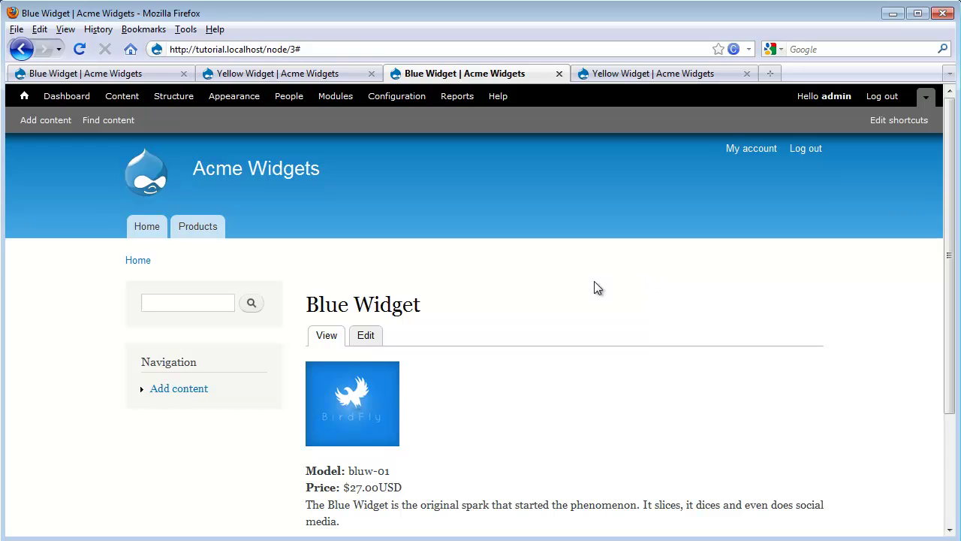
click(366, 337)
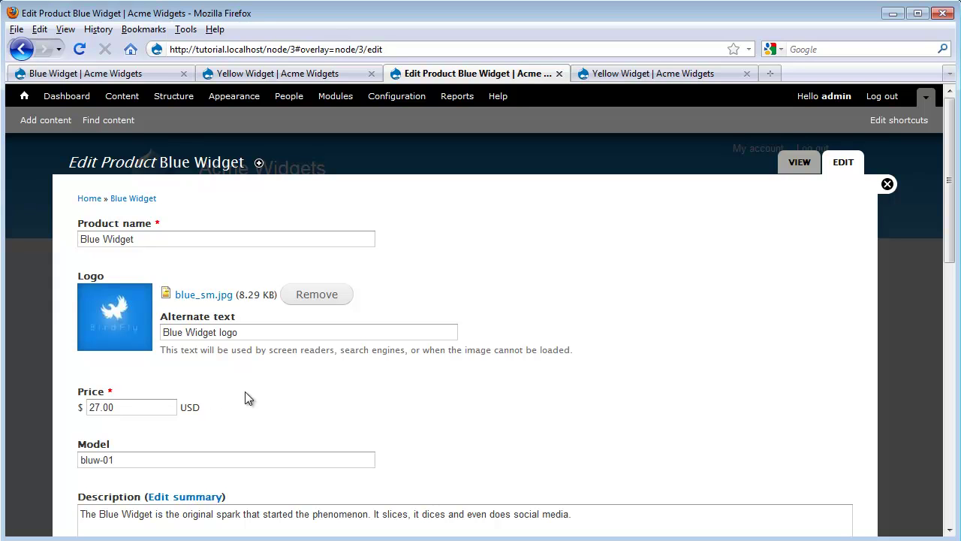
click(887, 184)
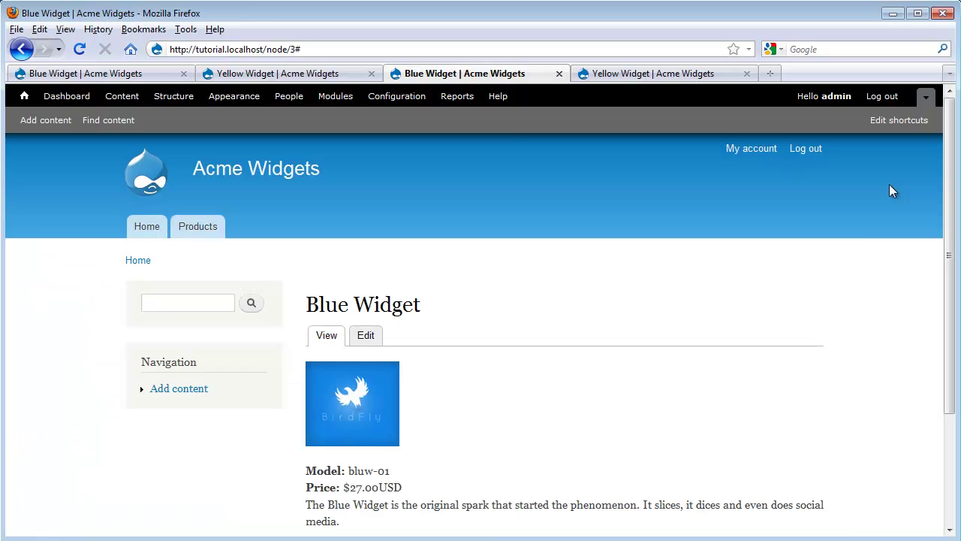
click(623, 74)
click(513, 79)
click(607, 73)
click(522, 78)
- In the Product content type's Manage display, set Model and Price labels to <Hidden> and save
click(174, 96)
click(133, 270)
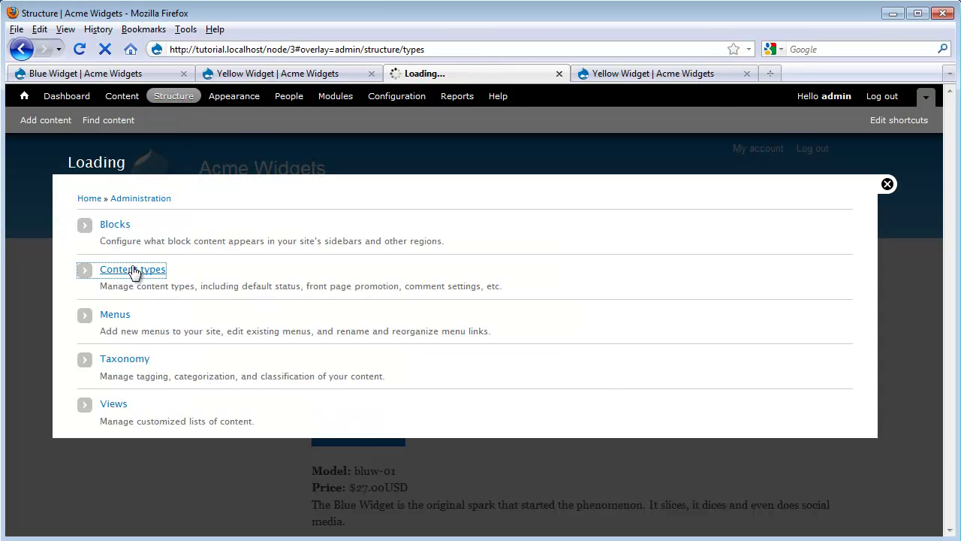
click(693, 390)
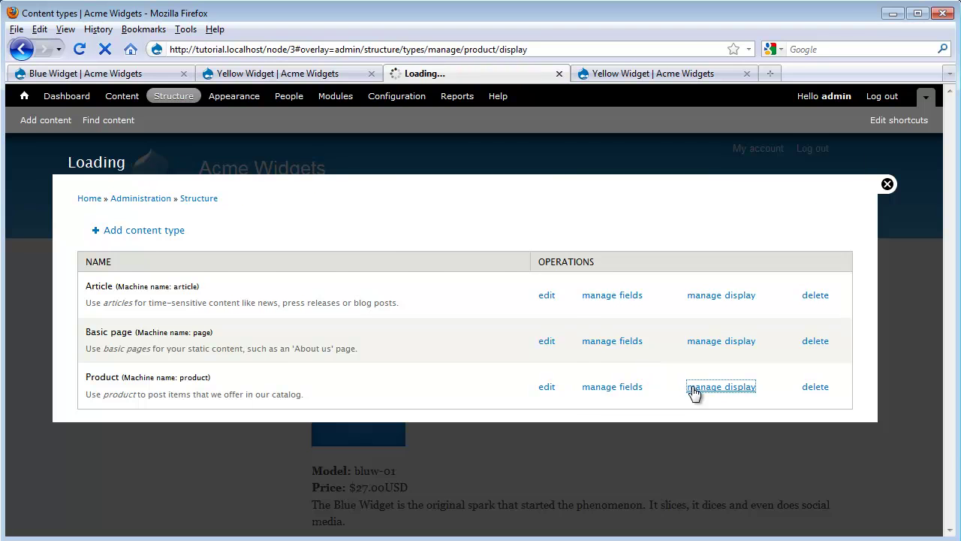
click(284, 362)
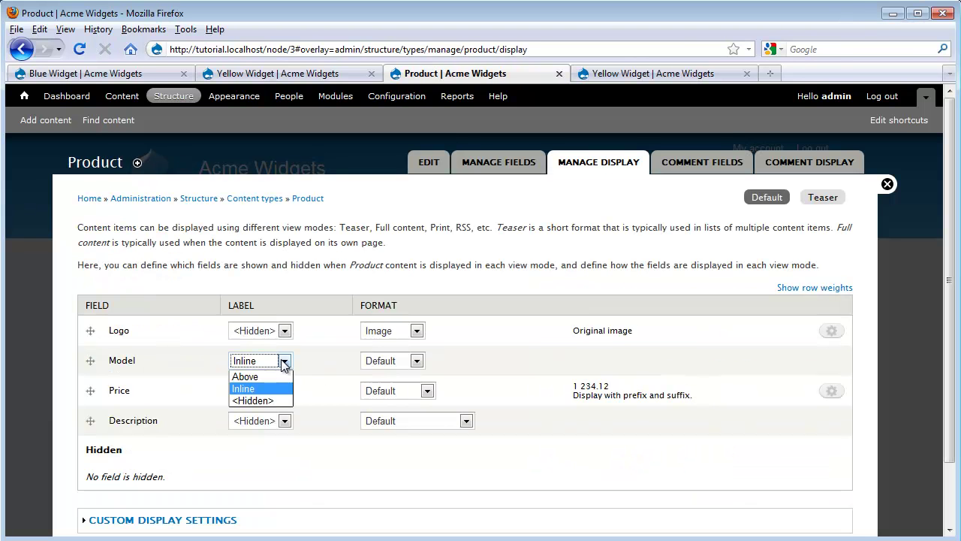
click(285, 398)
click(285, 391)
click(275, 429)
scroll(334, 466, down, 2)
click(122, 483)
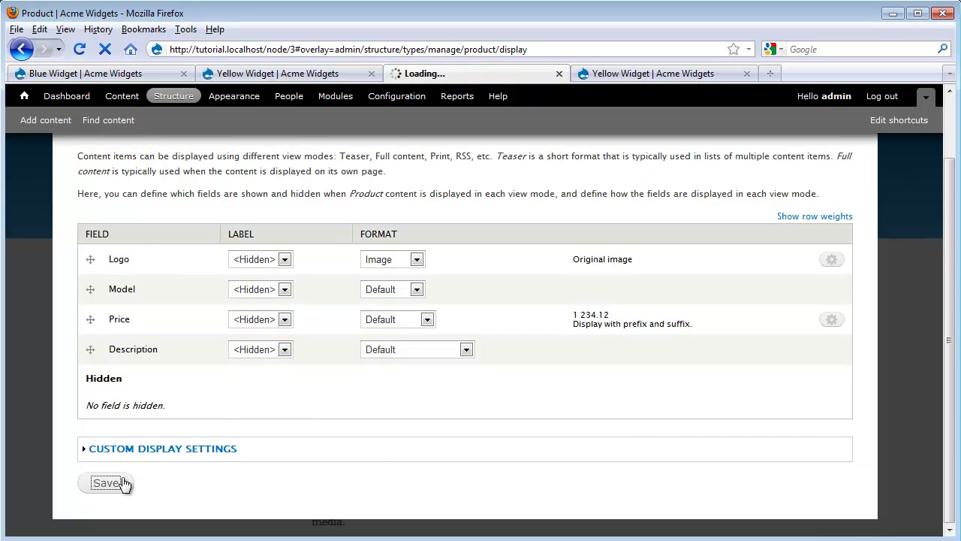
click(886, 185)
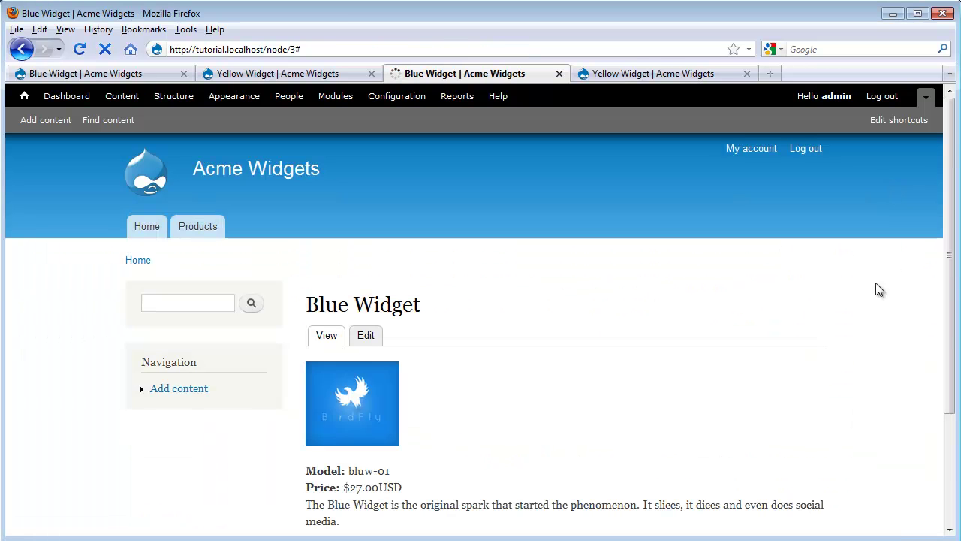
- View the Yellow Widget page showing yelw-03 and $17.00USD without labels
click(636, 69)
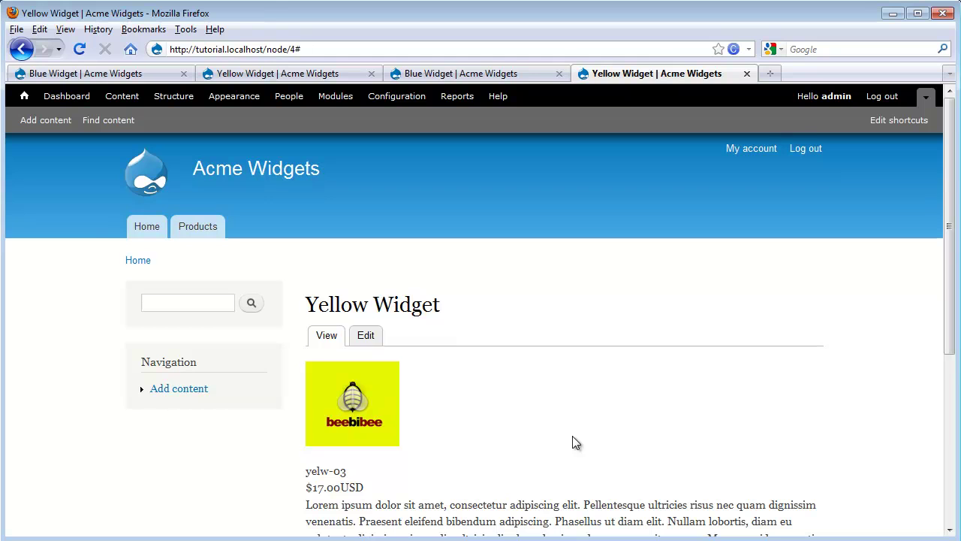
key(alt+Left)
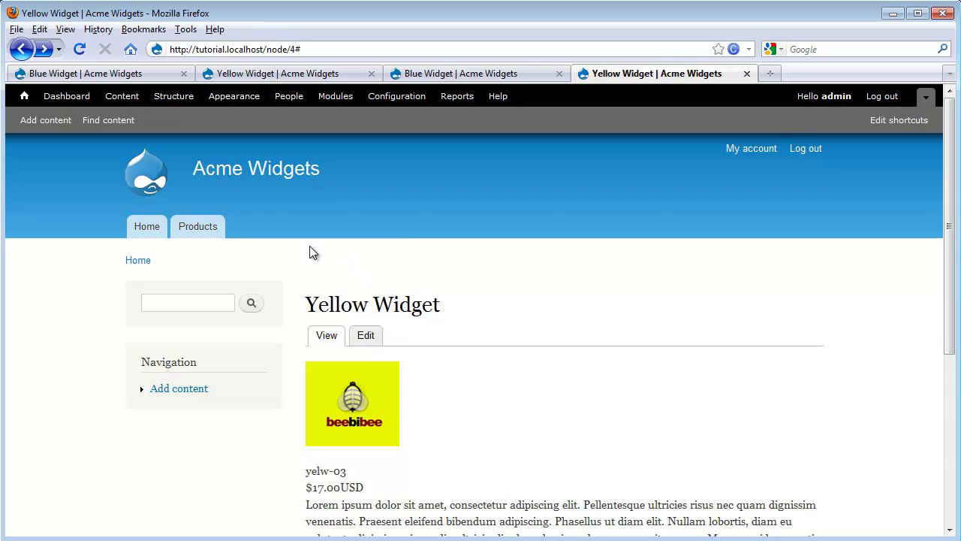
- Sort the Products table by Price descending, putting Black Widget at $32.00USD first
click(204, 230)
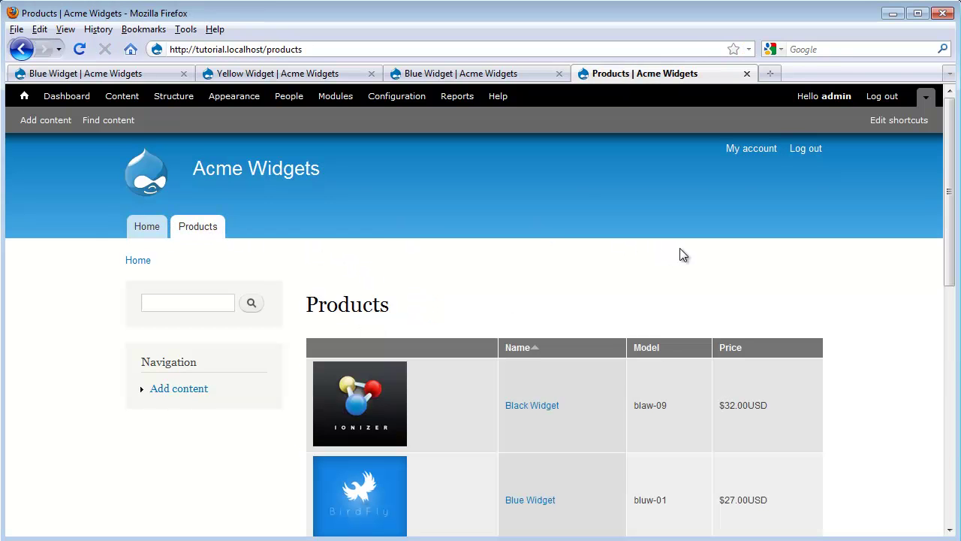
scroll(816, 259, down, 5)
scroll(817, 256, up, 3)
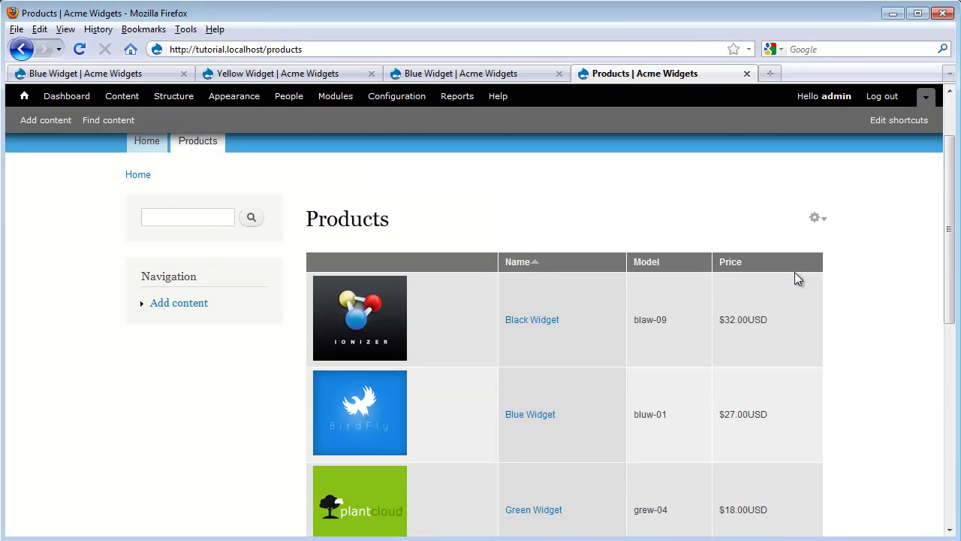
click(735, 262)
click(728, 348)
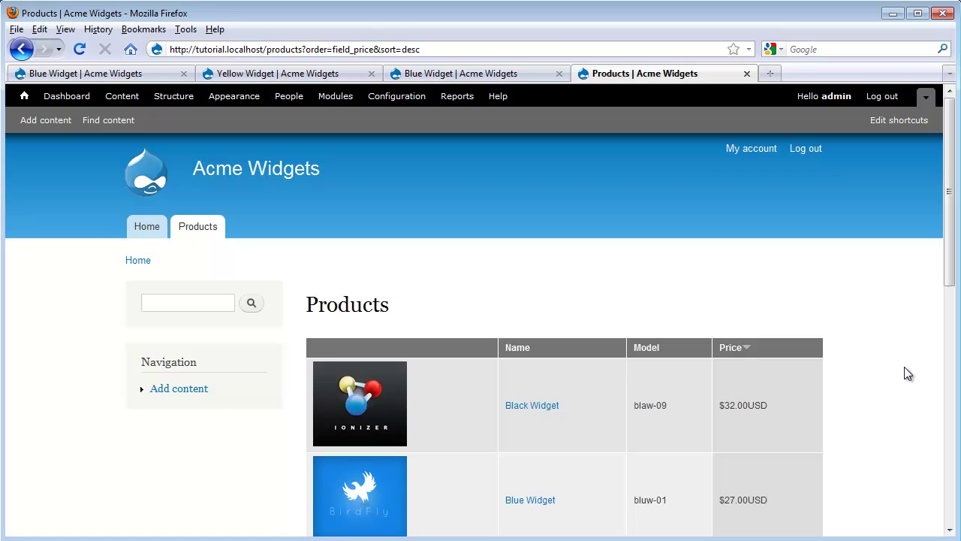
scroll(889, 359, down, 2)
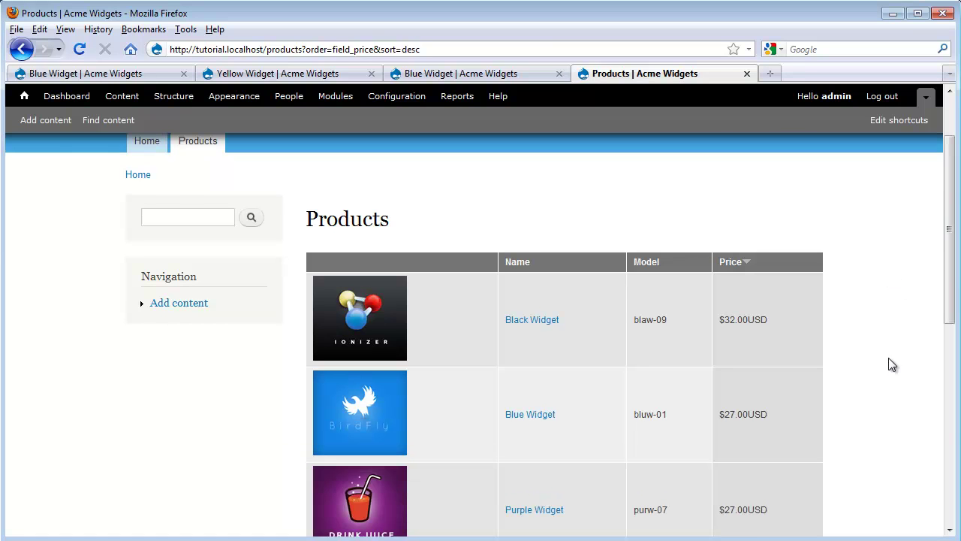